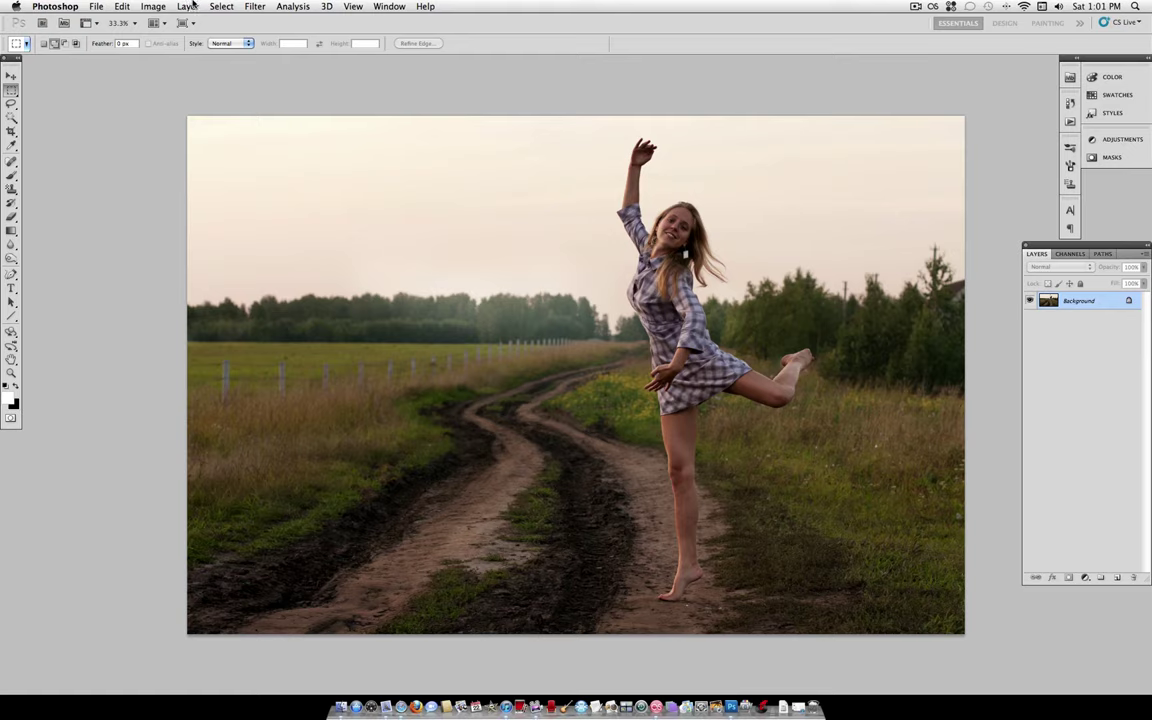
- Add a Curves adjustment layer above the Background using the default layer settings
click(182, 6)
mouse_move(249, 124)
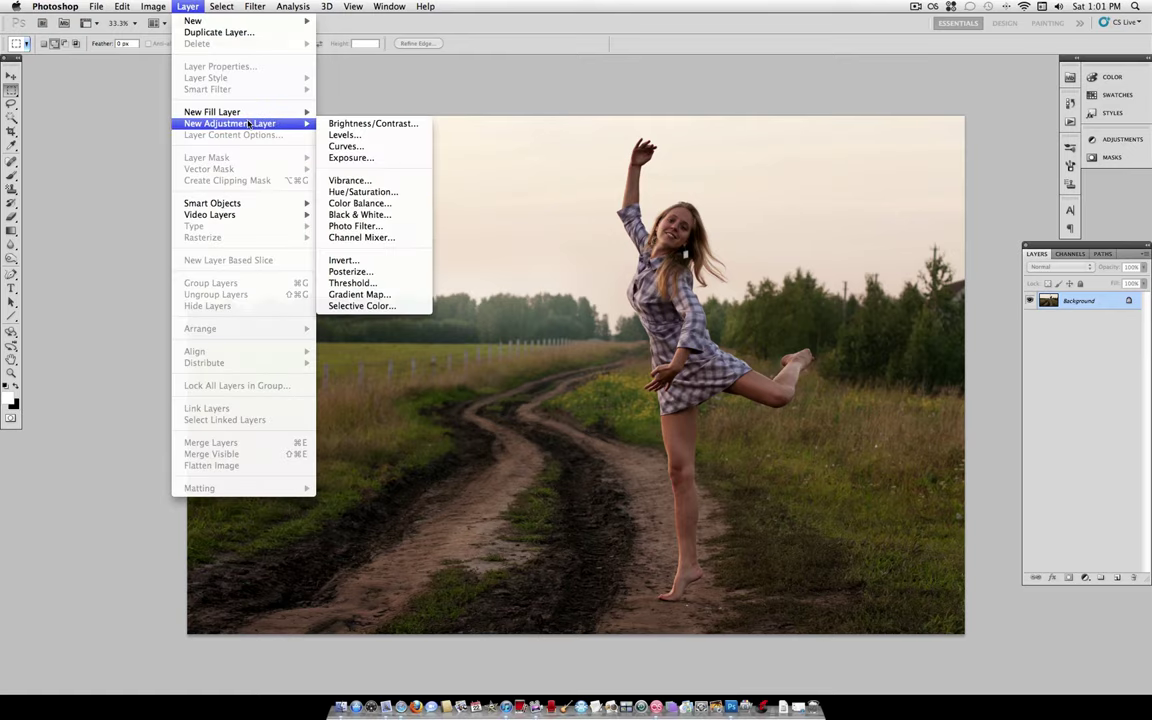
click(336, 146)
click(677, 312)
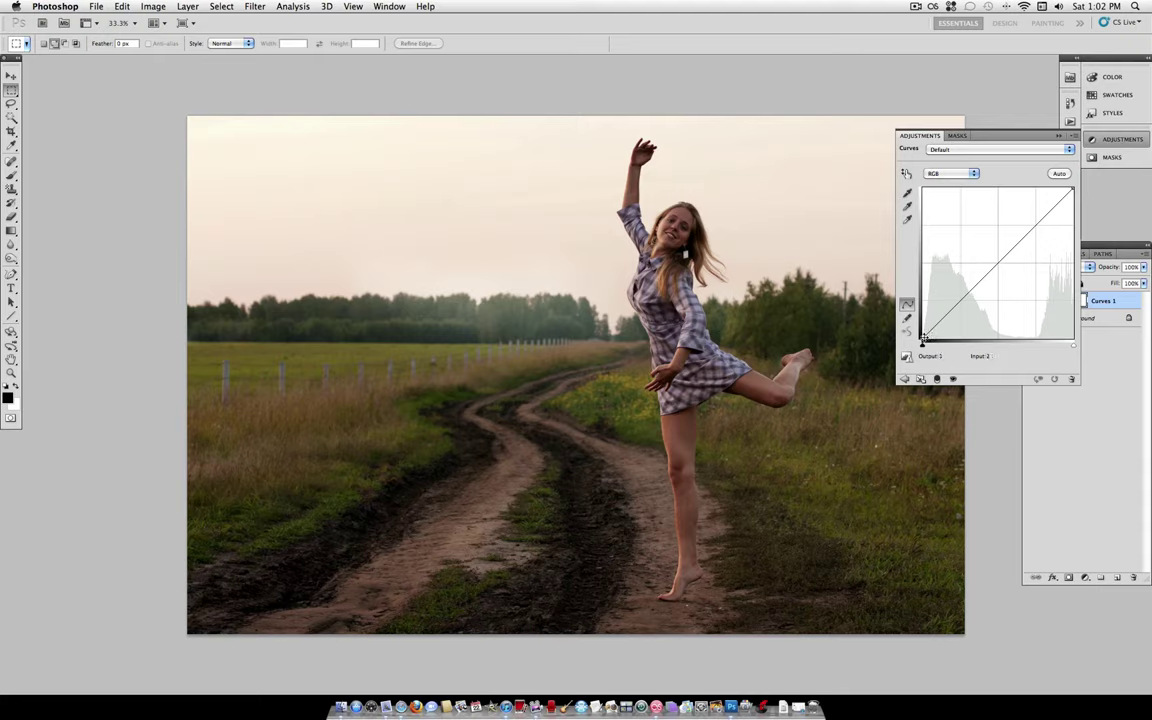
- Fade the blacks by raising the RGB curve's black point to an output of 128 at input 0
drag(922, 340, 922, 249)
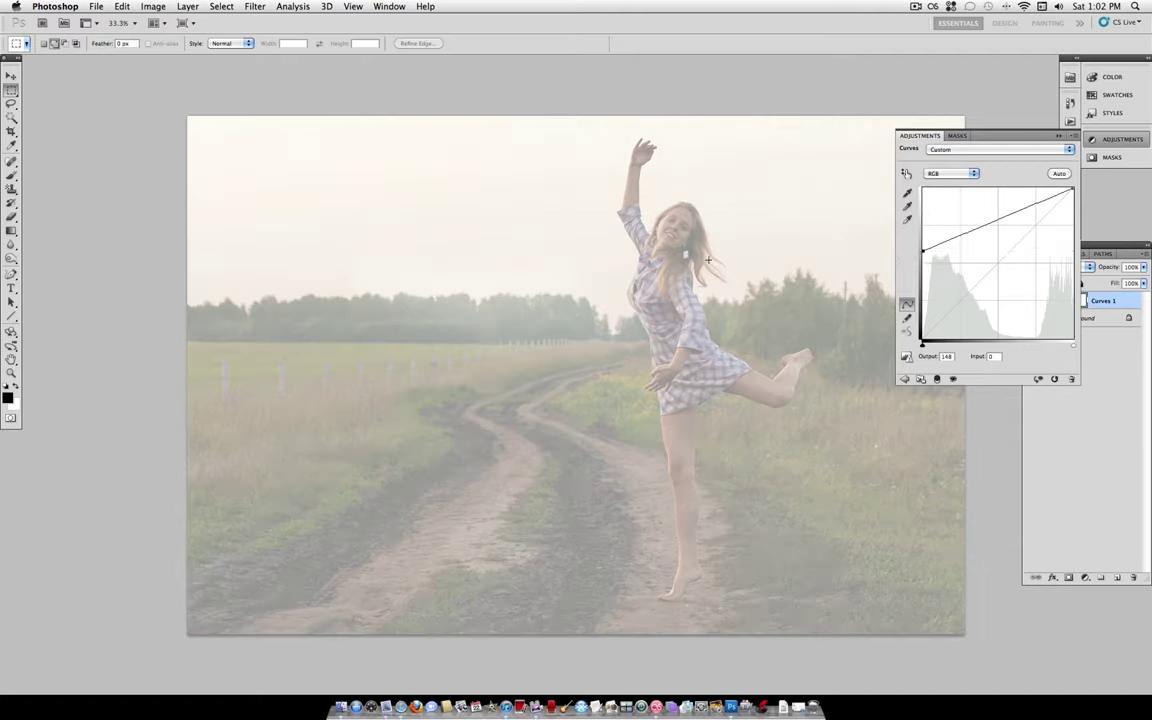
drag(922, 249, 922, 258)
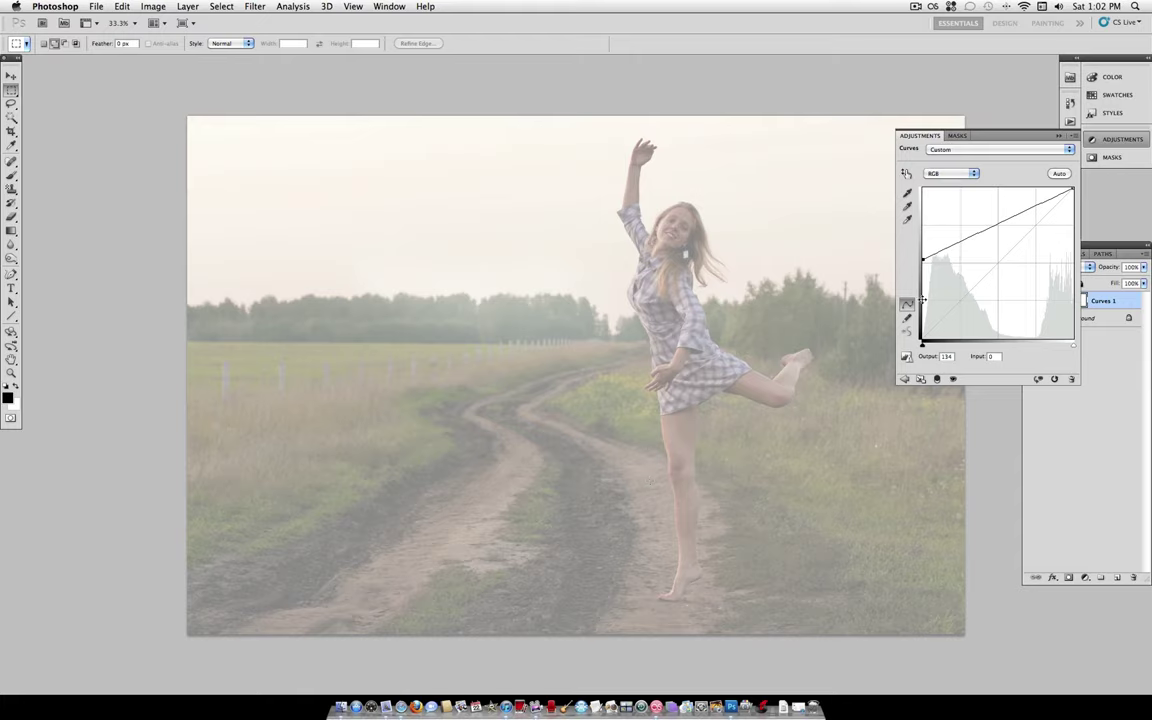
key(Down)
key(Down)
key(Down)
key(Down)
key(Down)
key(Down)
- Lift the Red channel's midtones with a curve point at input 102, output 143
click(955, 174)
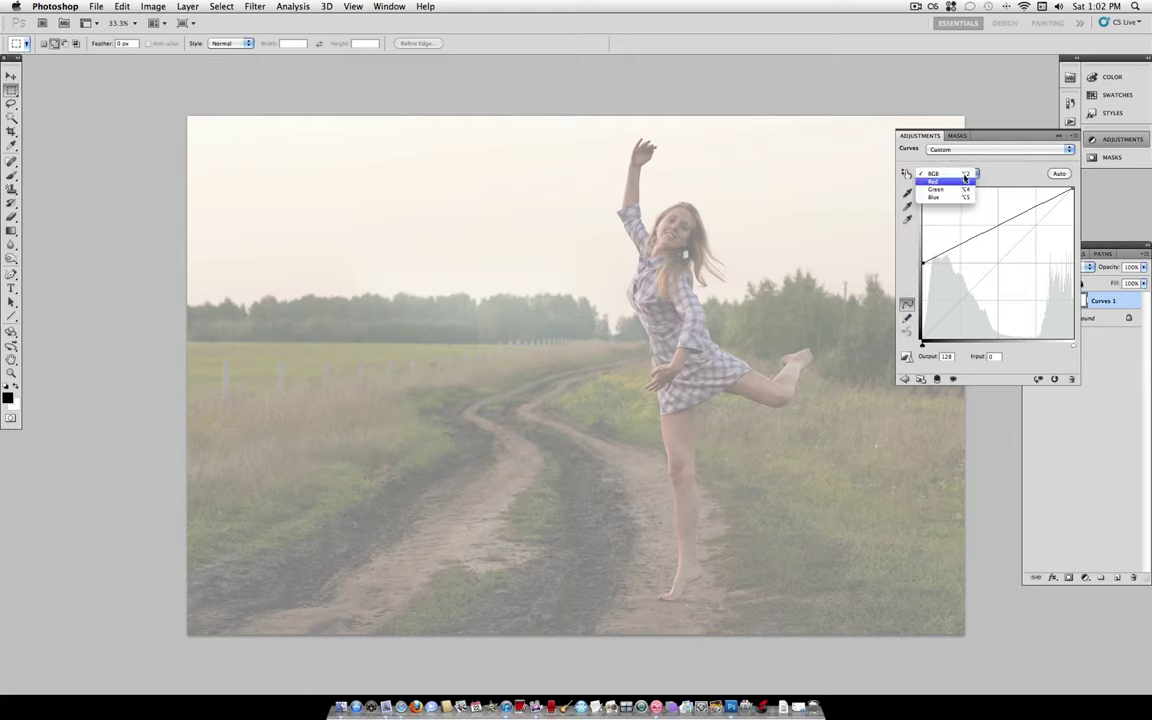
click(966, 183)
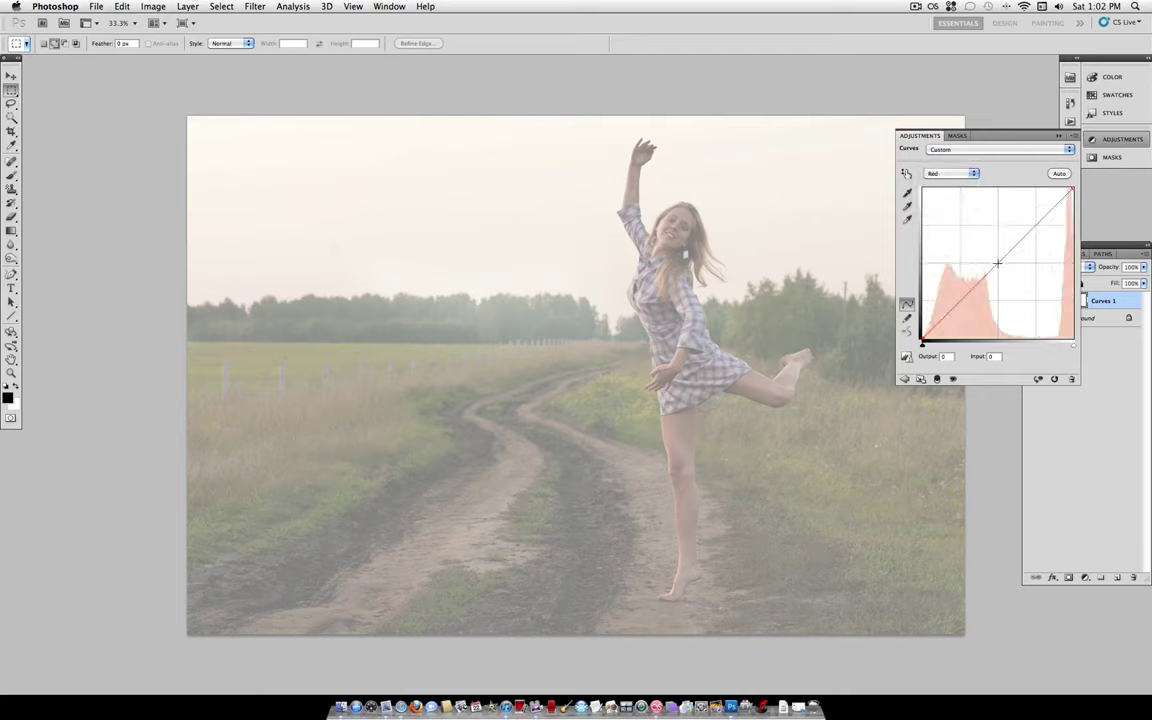
drag(997, 263, 984, 253)
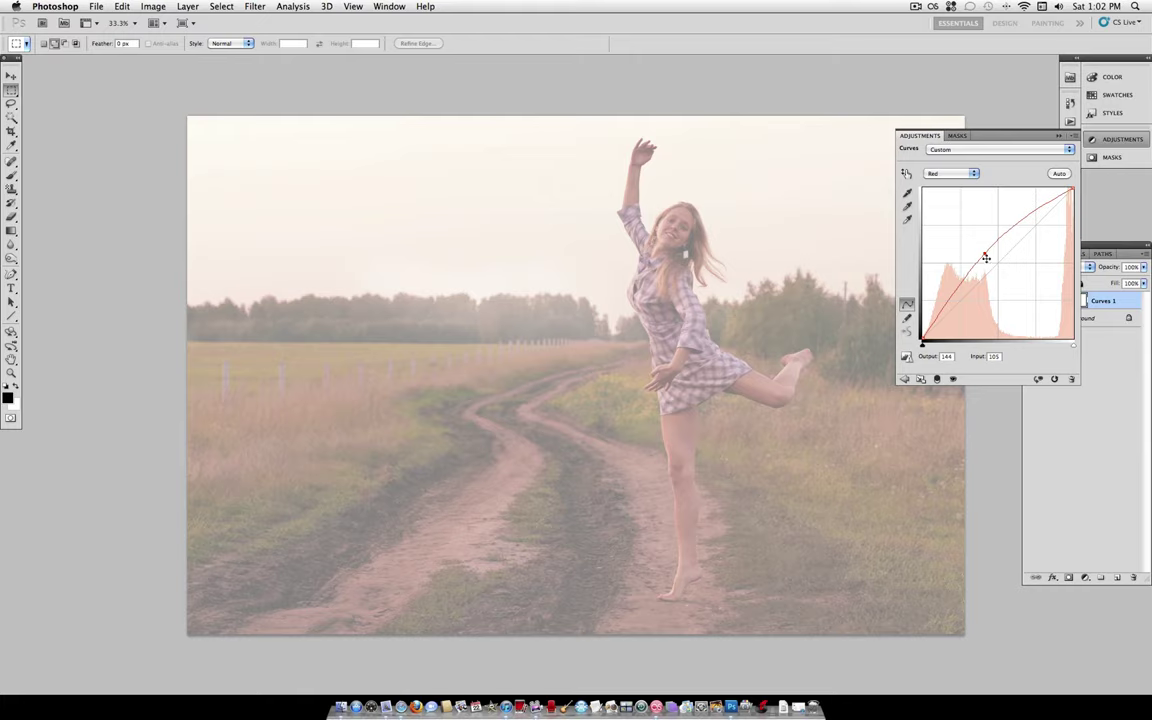
drag(985, 254, 983, 255)
- Lift the Green channel's midtones to output 139 at input 111, and compare its curve with the Red one
click(952, 173)
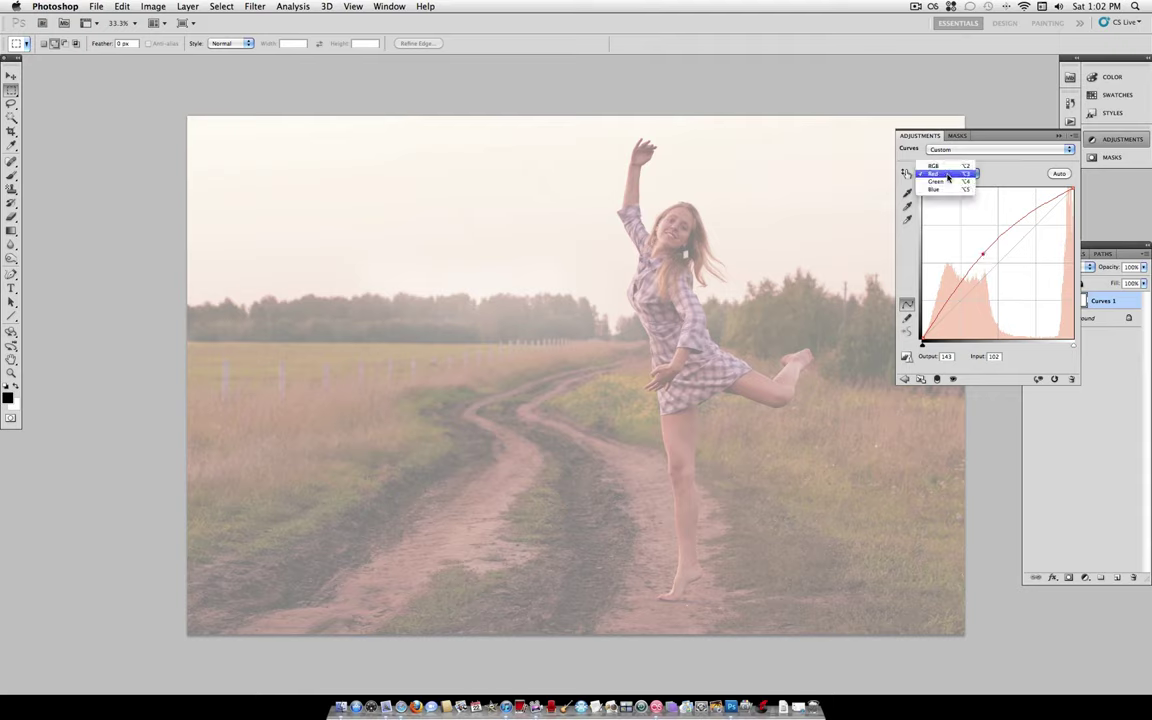
click(951, 183)
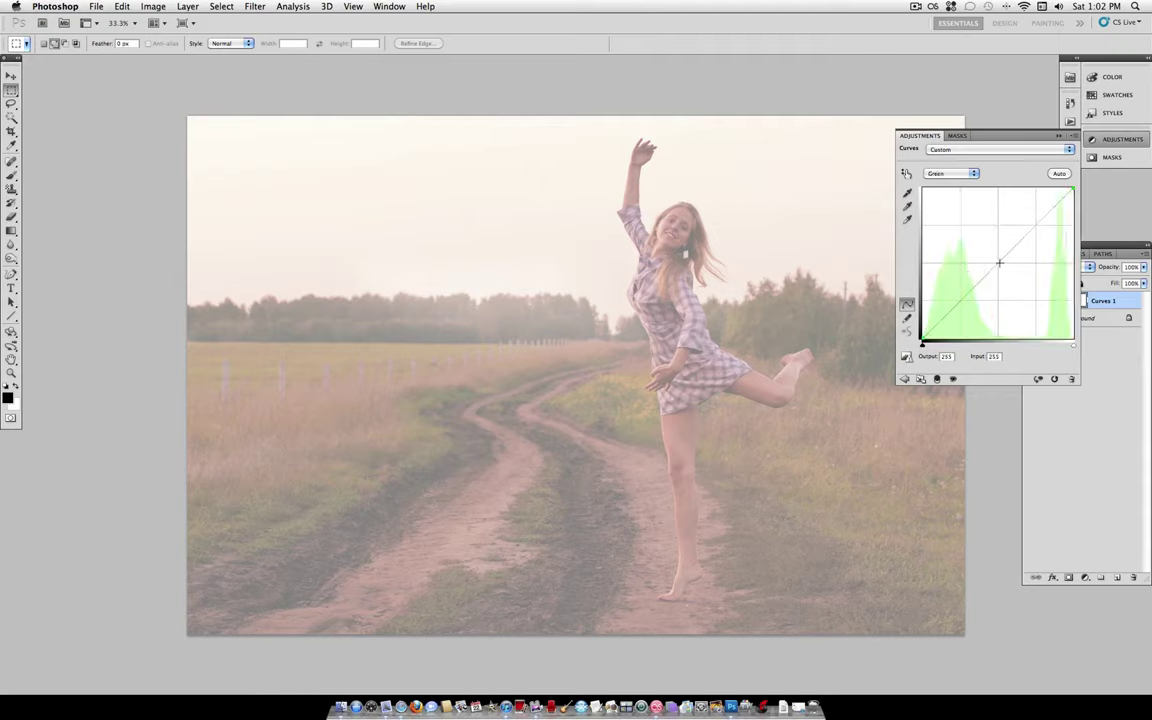
drag(998, 262, 987, 256)
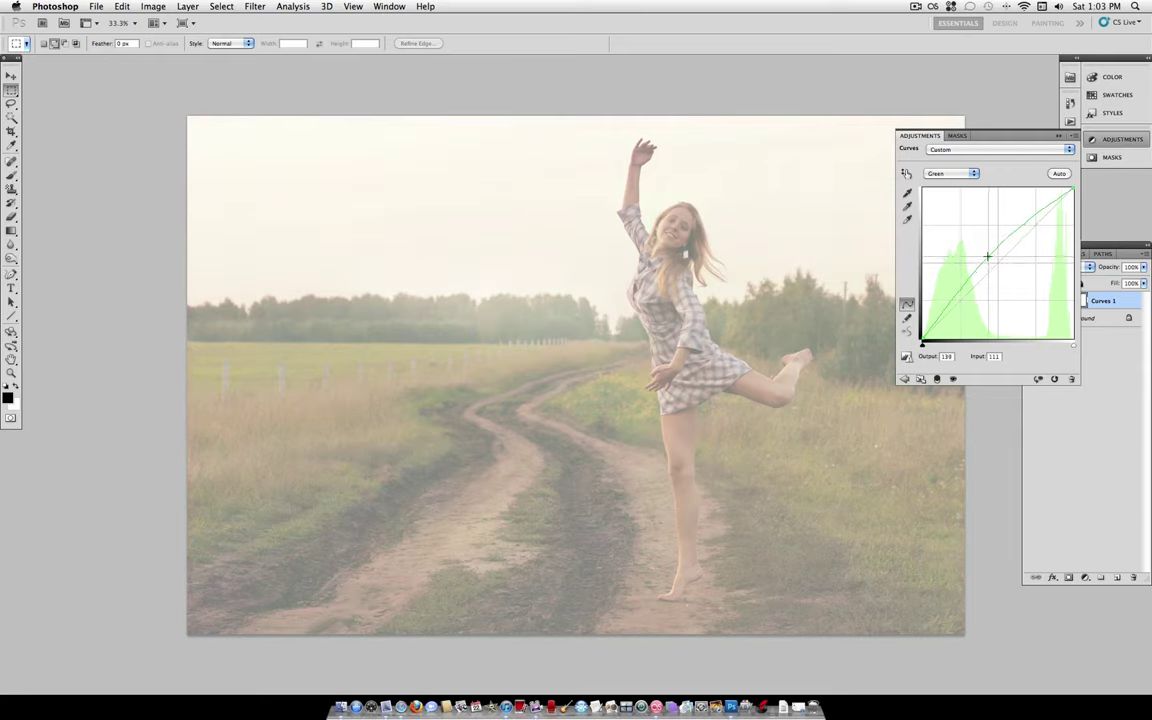
click(971, 172)
click(966, 165)
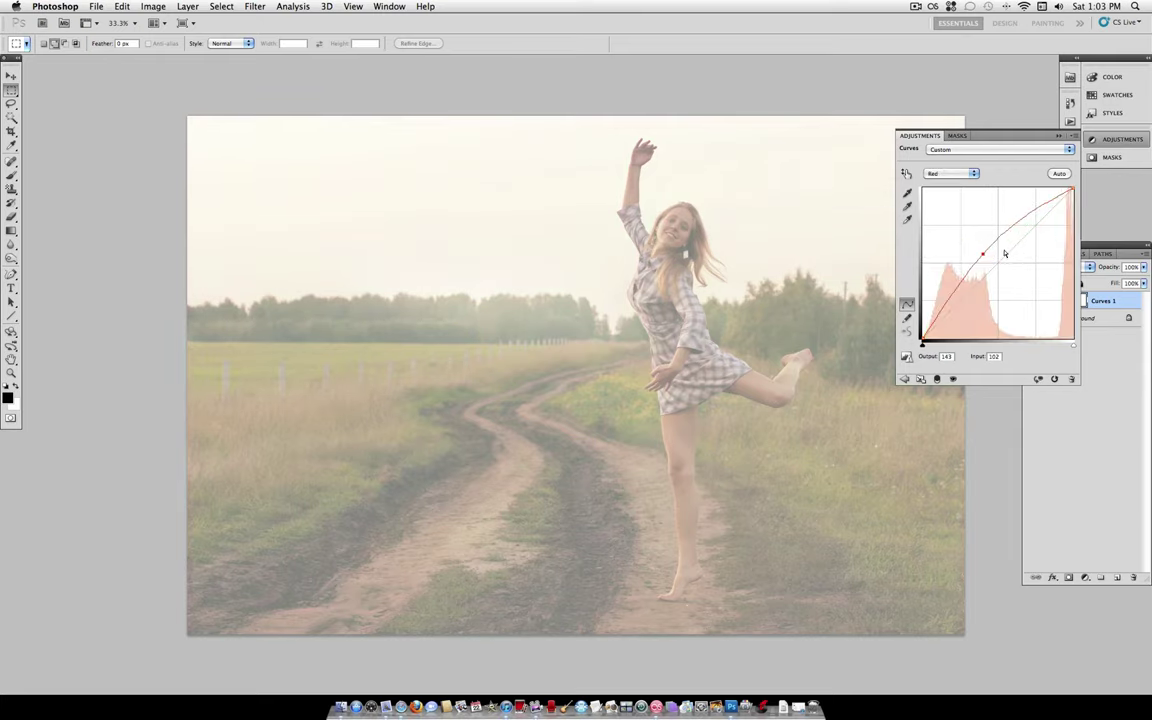
click(973, 174)
click(971, 186)
click(971, 173)
click(967, 187)
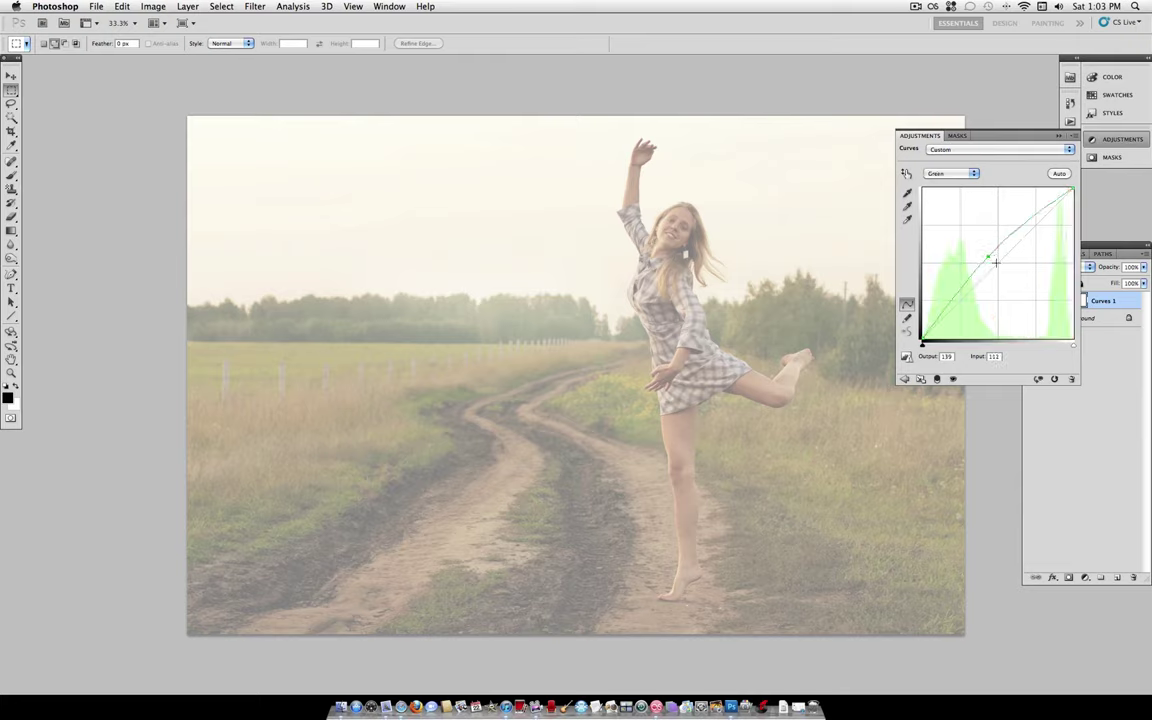
- Lower the Blue channel's white point to an output slightly below 229 to yellow the highlights
click(965, 173)
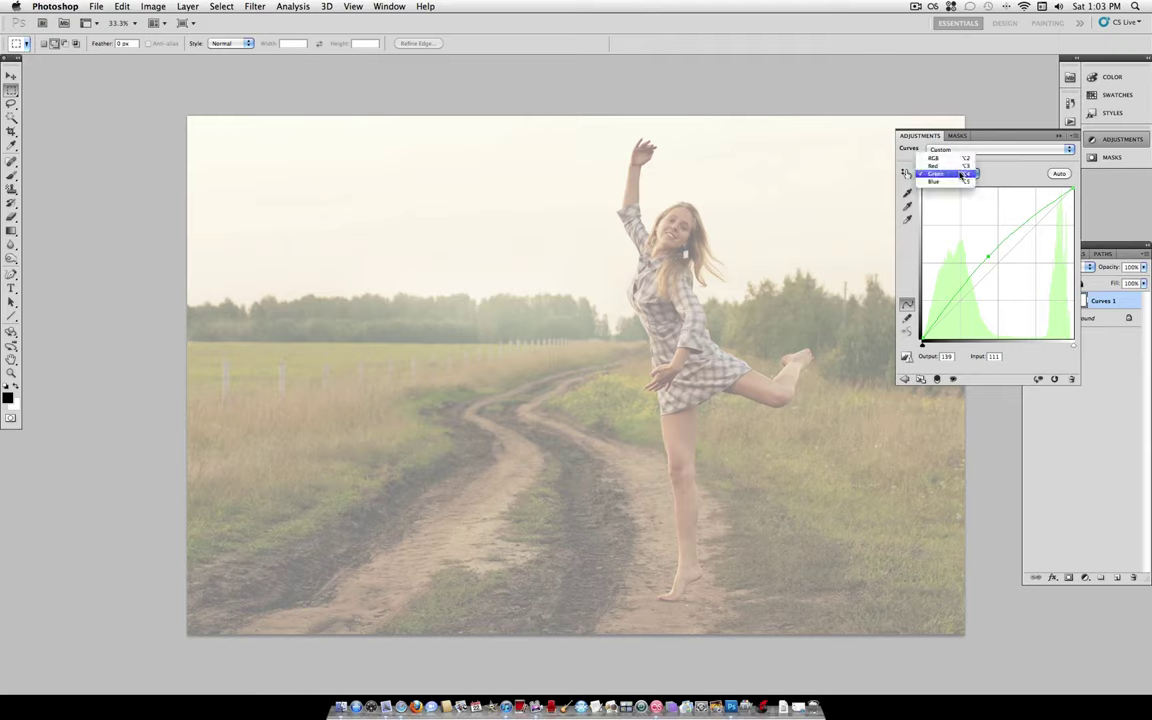
click(960, 182)
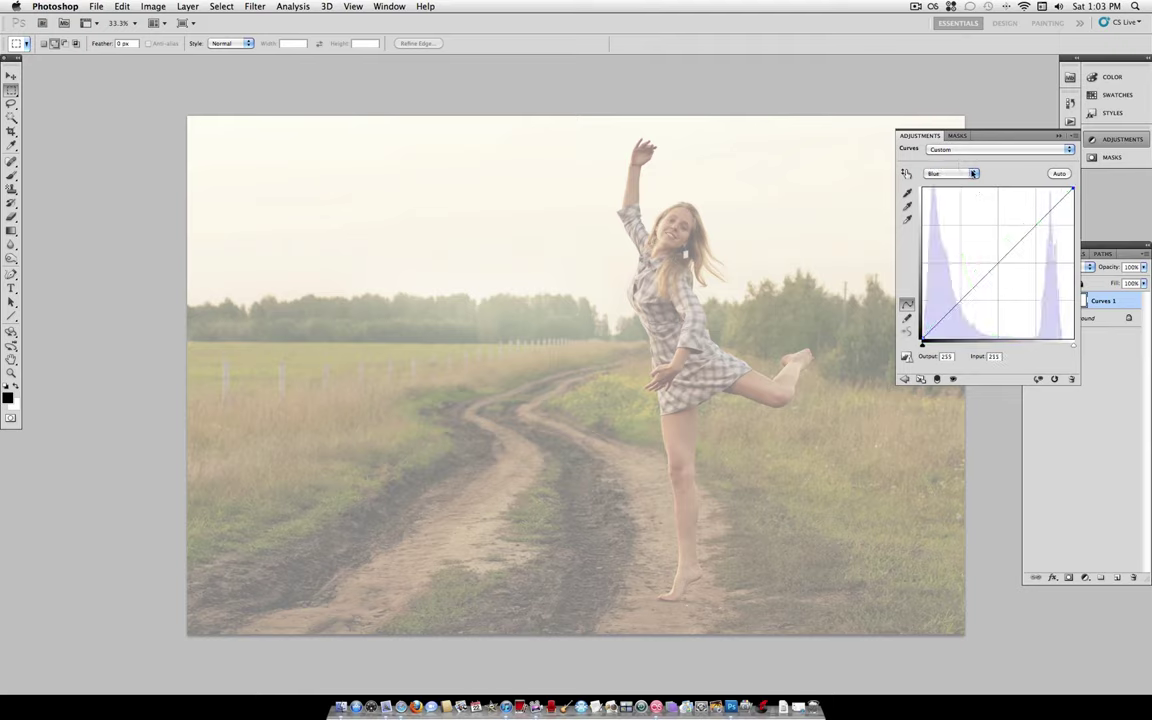
drag(1072, 188, 1073, 203)
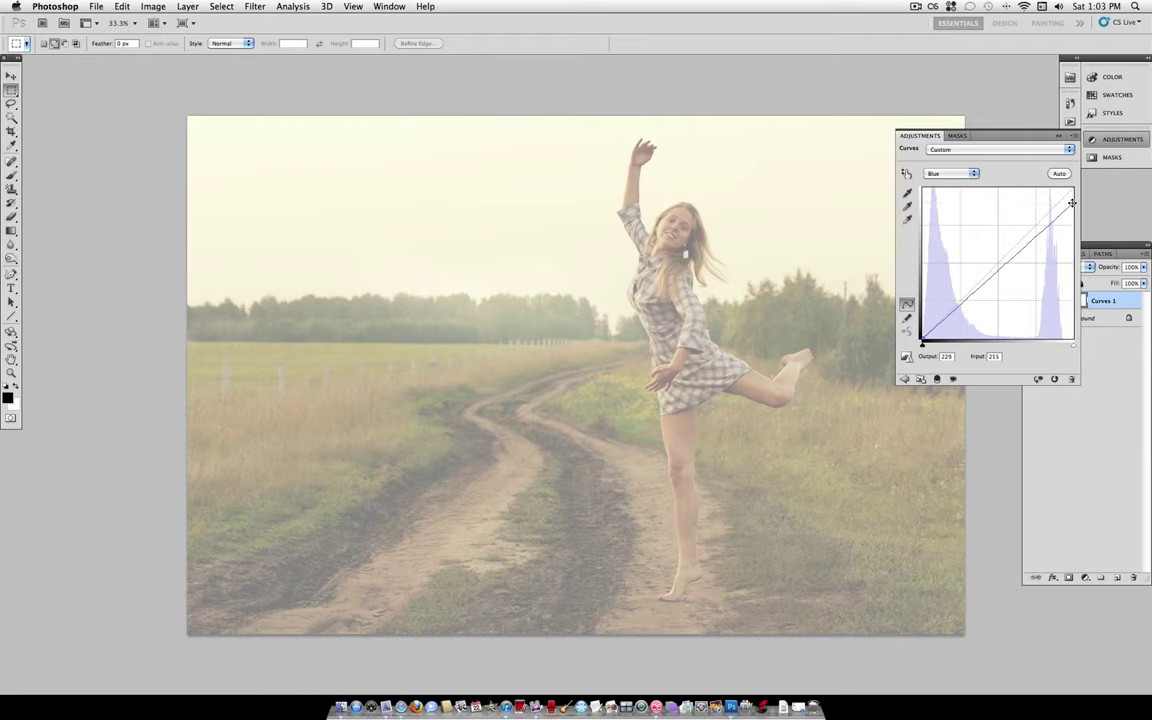
key(Down)
key(Down)
key(Down)
key(Down)
key(Down)
key(Down)
key(Down)
- Add a midtone point to the Blue curve and set it to input 126, output 133
click(998, 261)
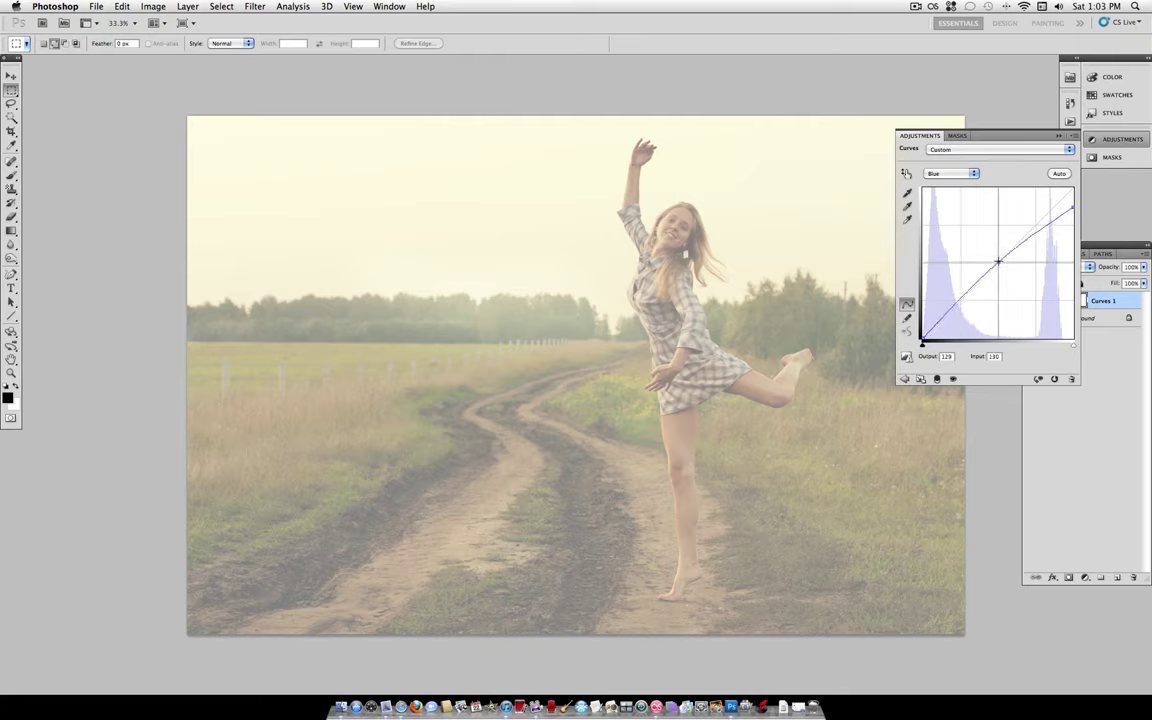
key(Left)
key(Left)
key(Left)
key(Up)
key(Up)
key(Up)
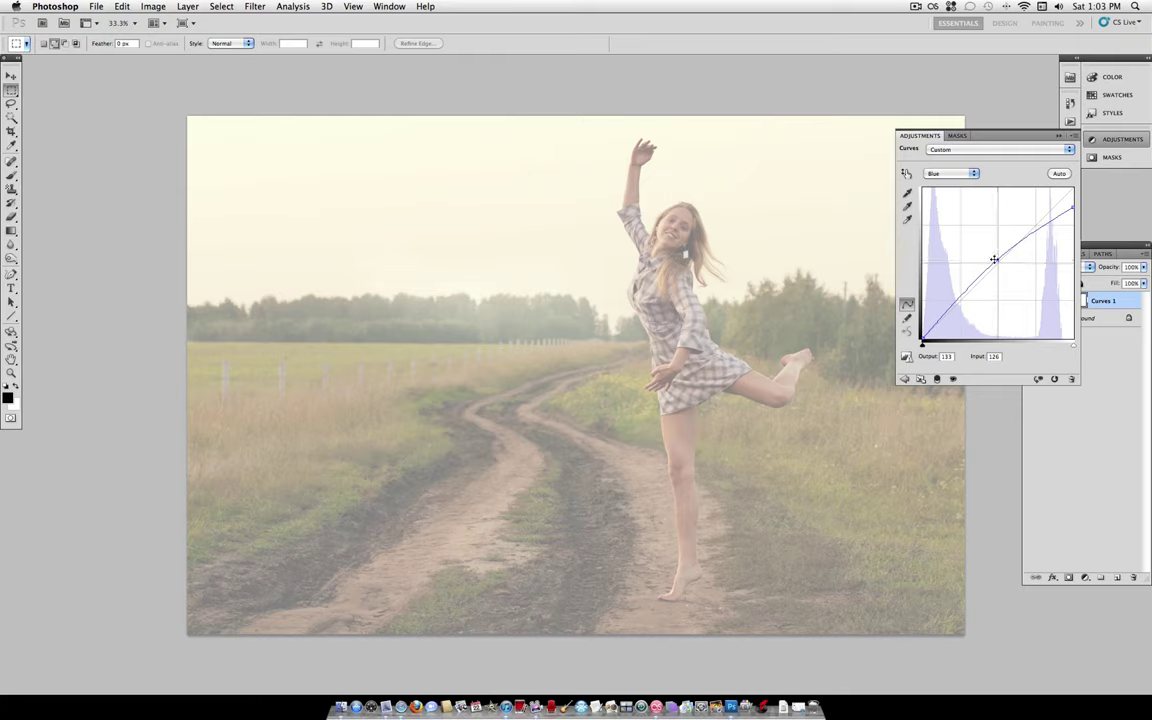
- Return to the composite RGB curve and lower its black point output to 121
click(969, 174)
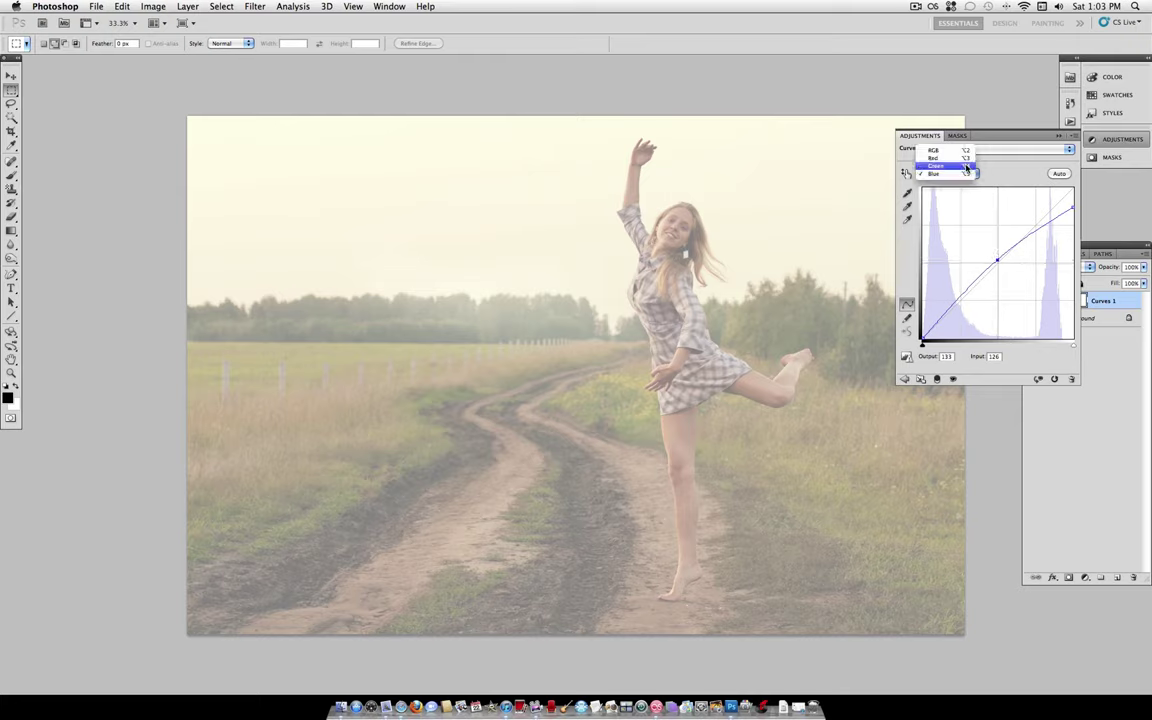
click(955, 150)
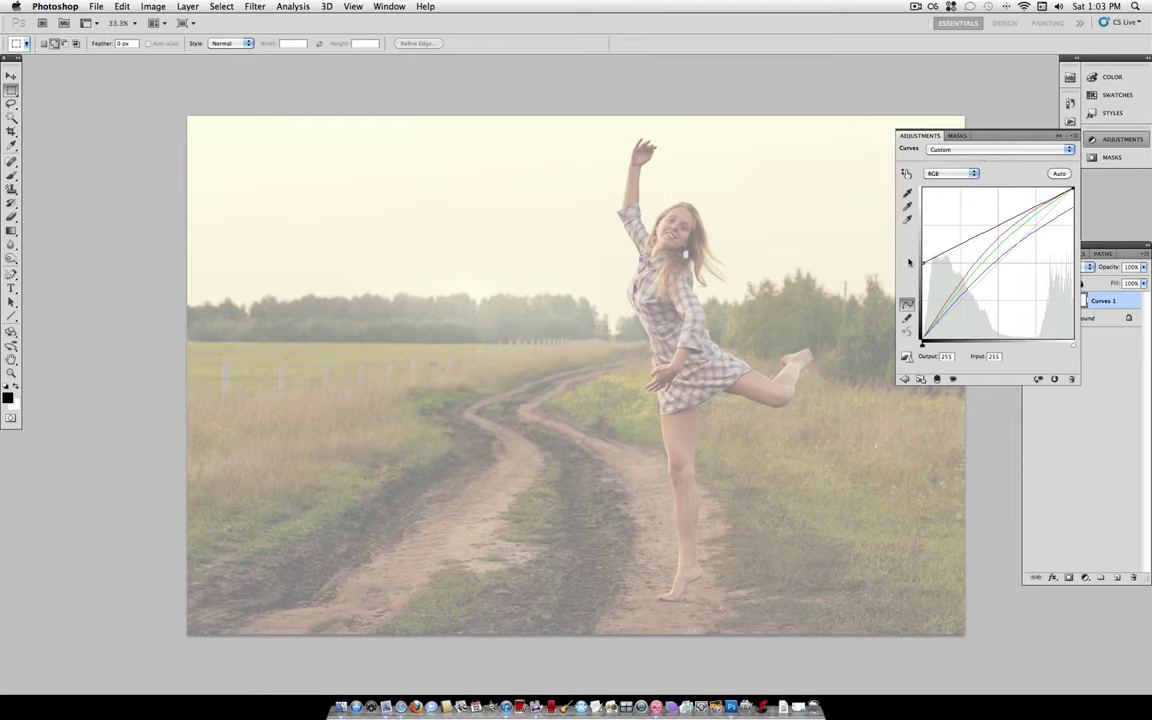
drag(922, 263, 922, 262)
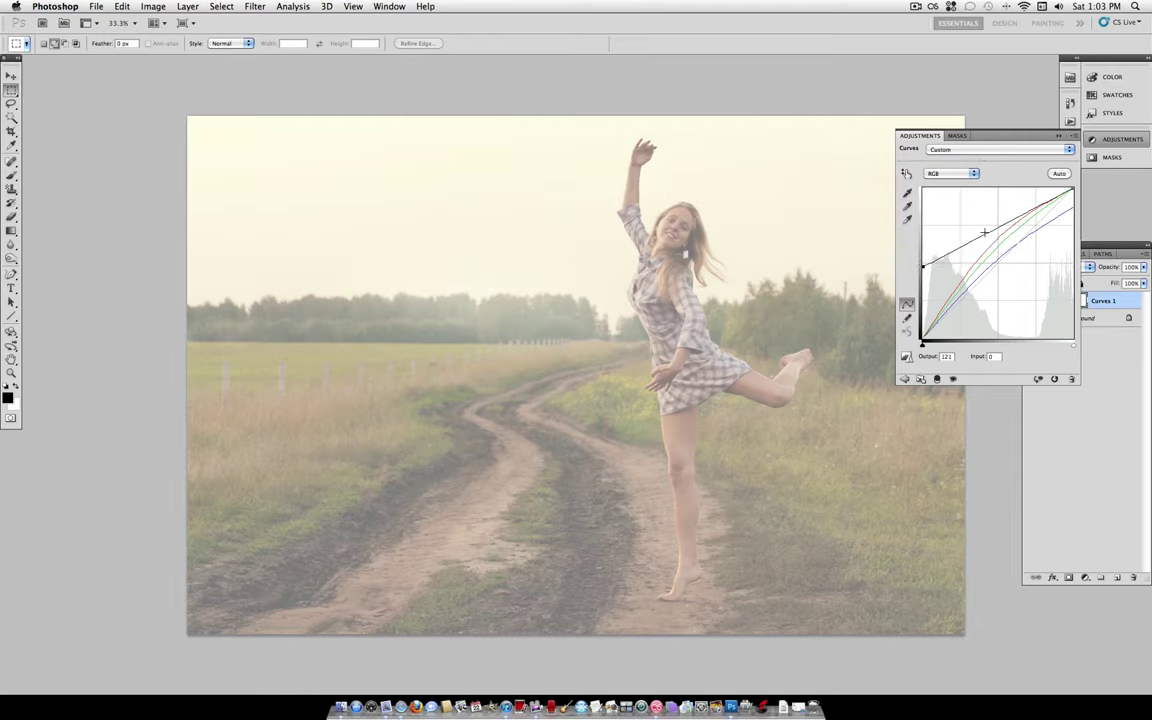
- Compare the photo with the Curves 1 layer hidden and shown
click(1122, 301)
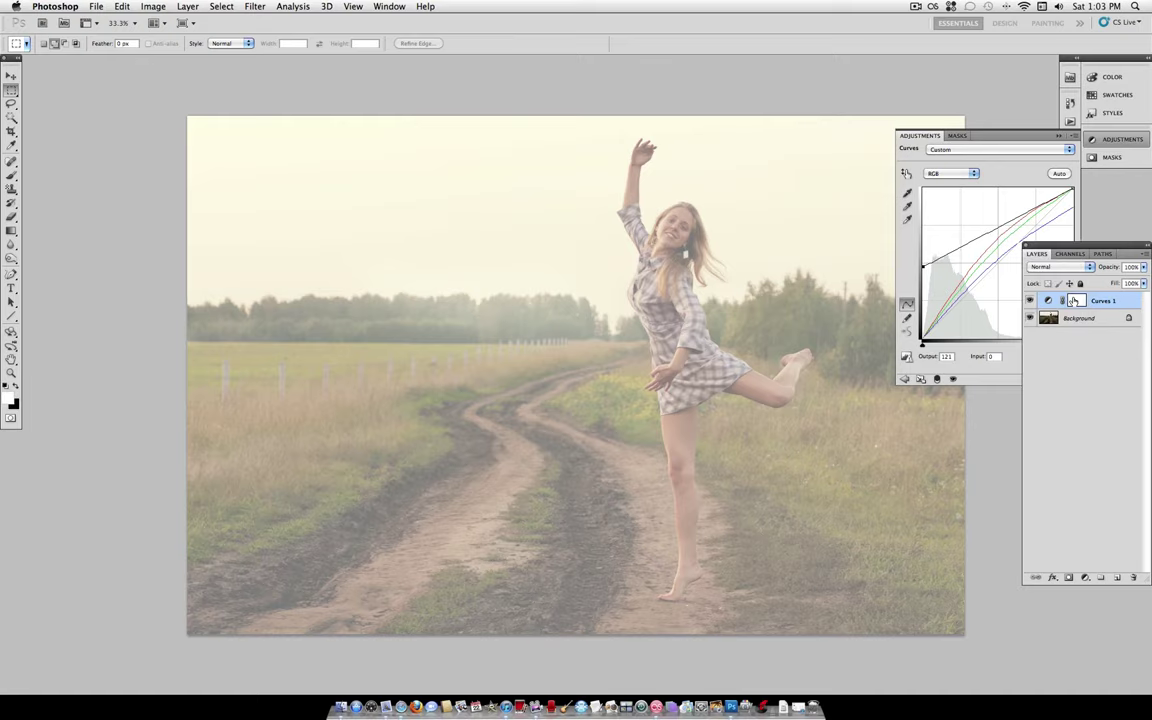
click(1031, 301)
click(1031, 301)
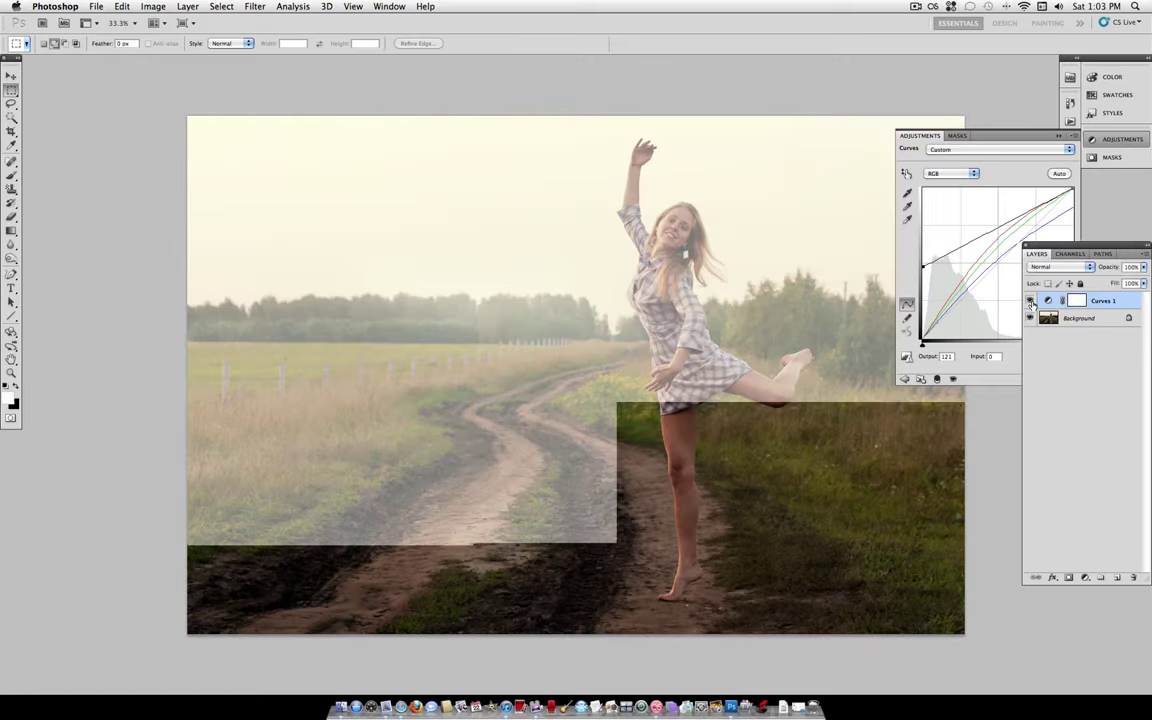
scroll(736, 224, right, 2)
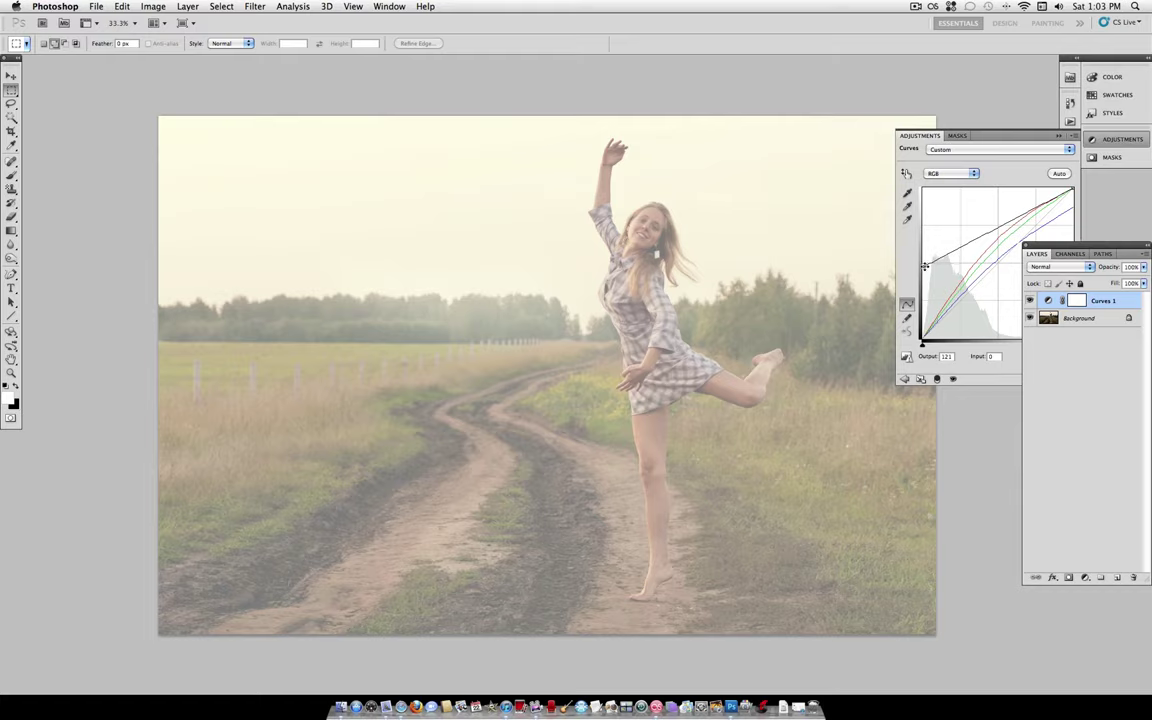
- Add a Color Balance adjustment layer above Curves 1 with the default layer settings
click(193, 6)
mouse_move(265, 123)
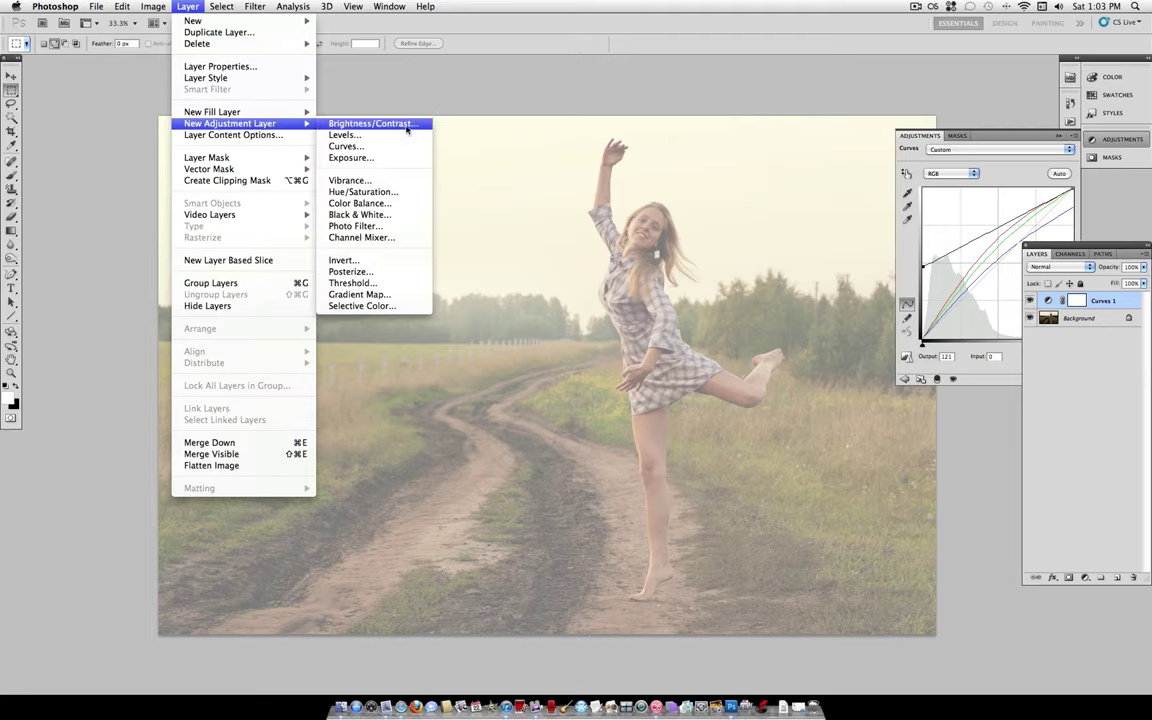
click(409, 204)
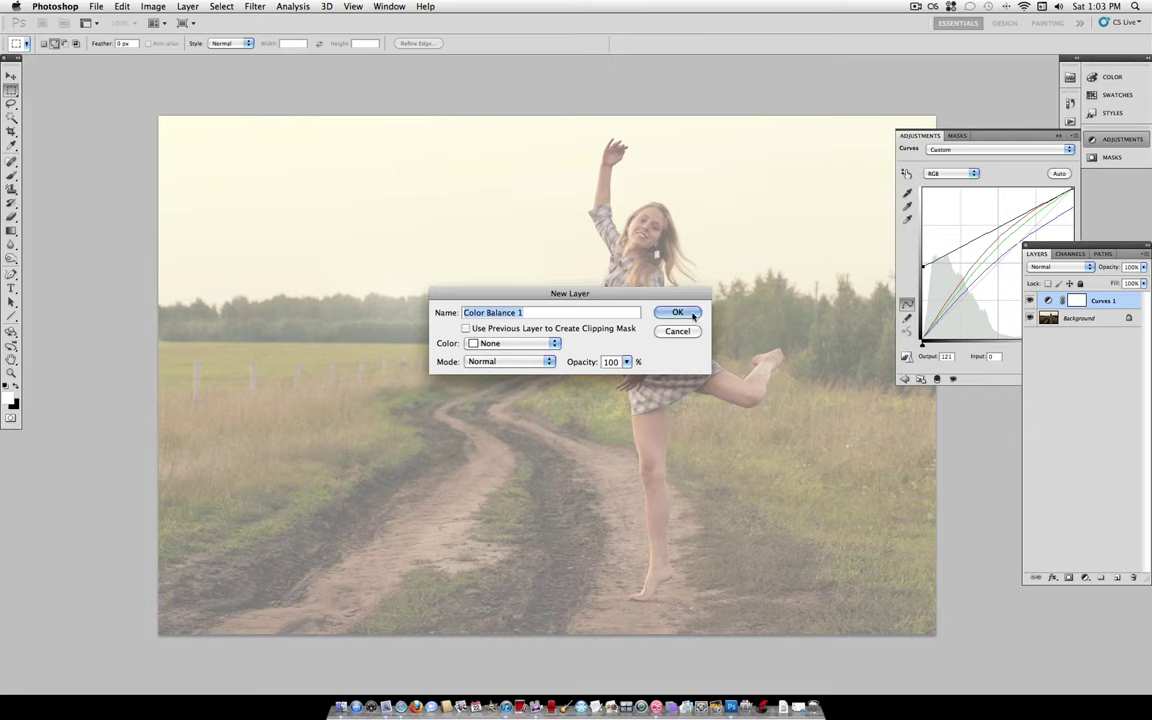
click(690, 313)
click(981, 214)
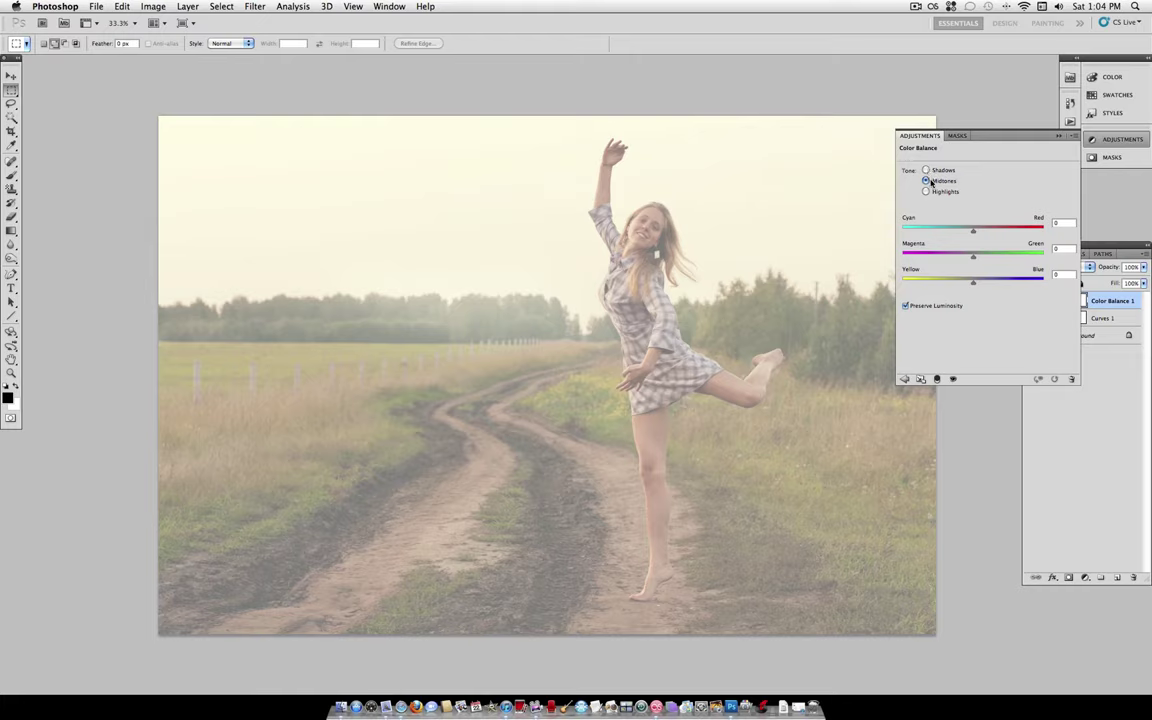
- Tint the shadows in Color Balance with Cyan–Red at -2 and Yellow–Blue at +39
click(927, 171)
drag(973, 231, 982, 234)
drag(981, 234, 971, 232)
drag(972, 283, 1000, 286)
drag(971, 232, 970, 232)
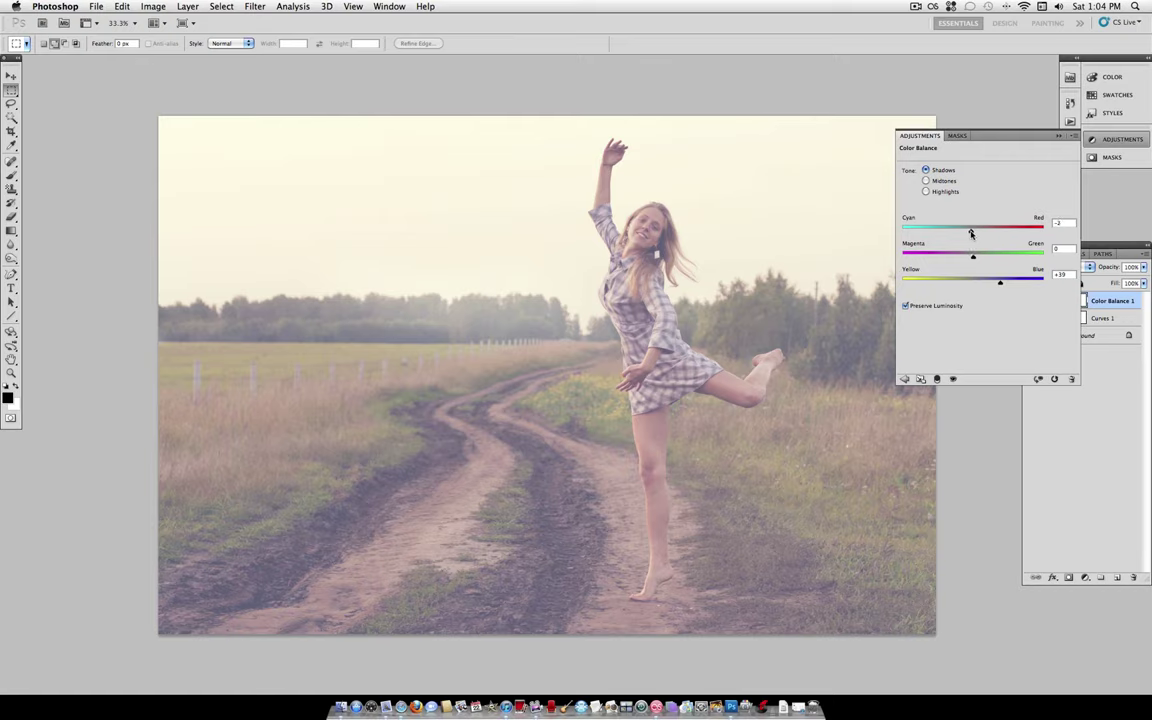
- Shift the midtones slightly toward magenta and set the highlights' Yellow–Blue balance to -13
click(926, 181)
drag(971, 259, 970, 261)
click(930, 191)
drag(972, 283, 964, 285)
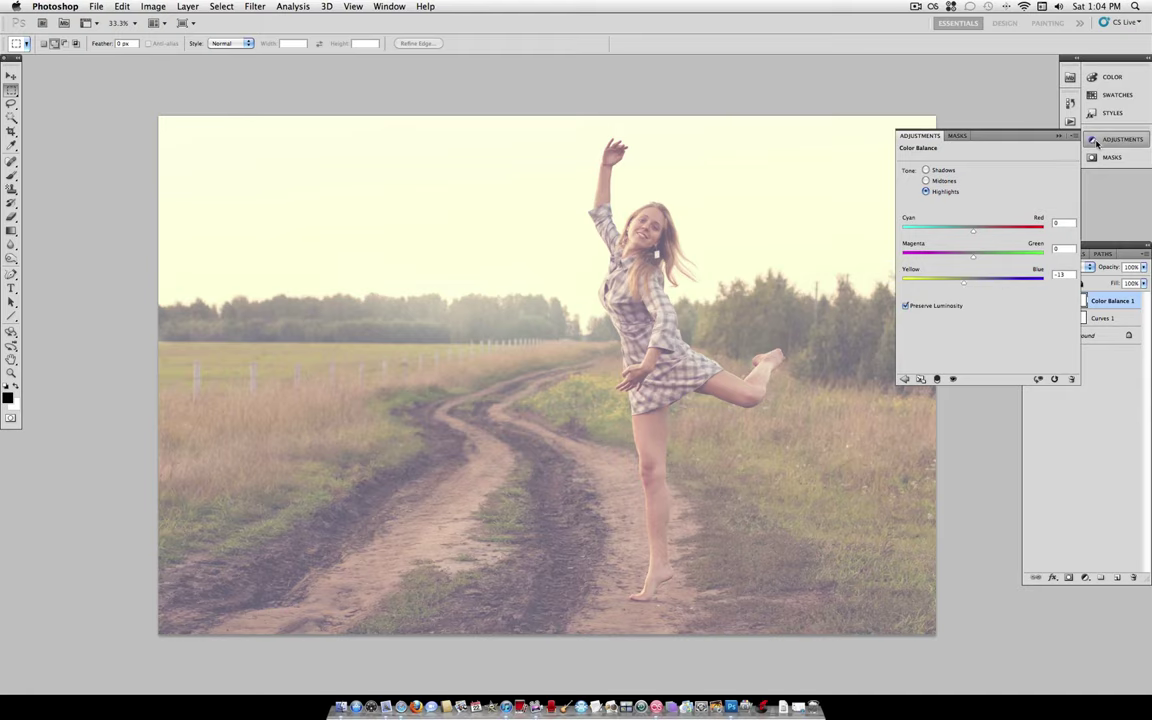
- Compare the photo with and without the Color Balance 1 layer, and against the Background alone
click(1098, 290)
click(1030, 300)
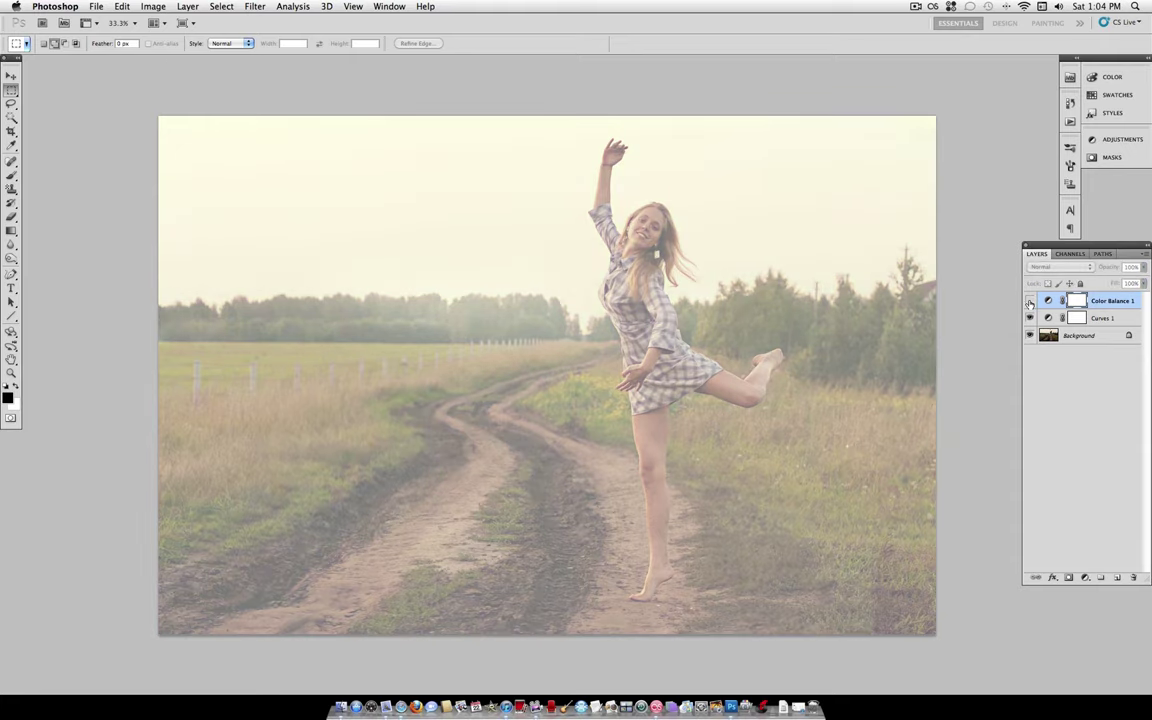
click(1030, 301)
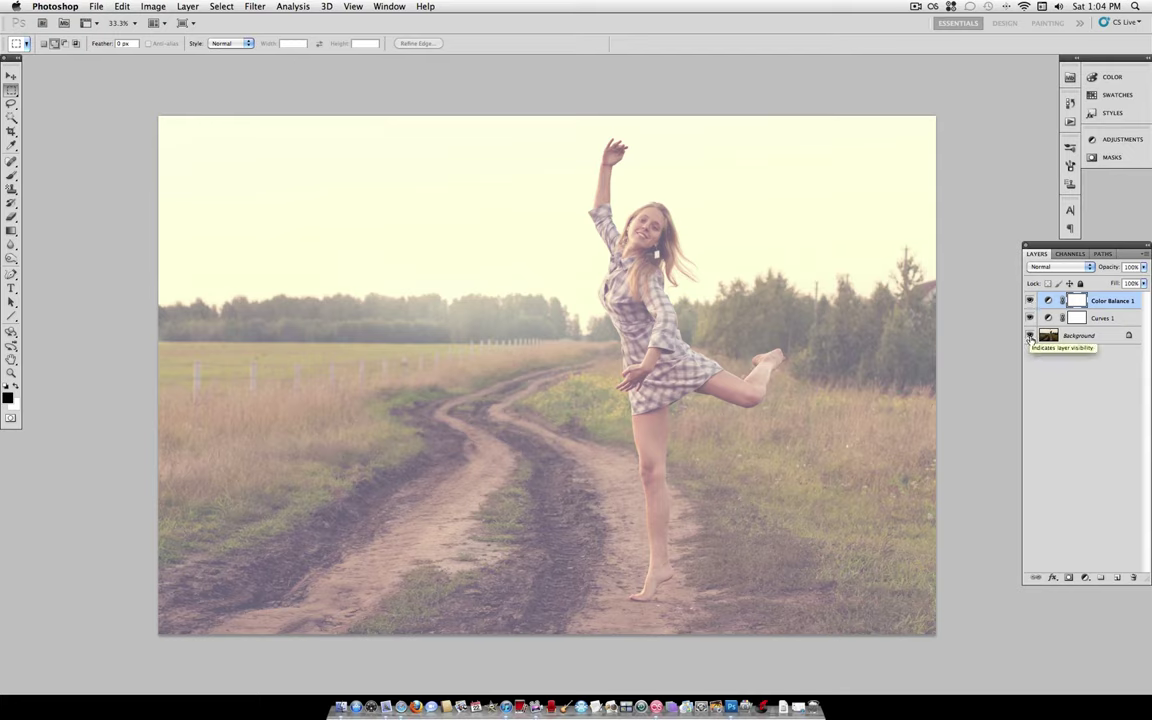
alt+click(1030, 336)
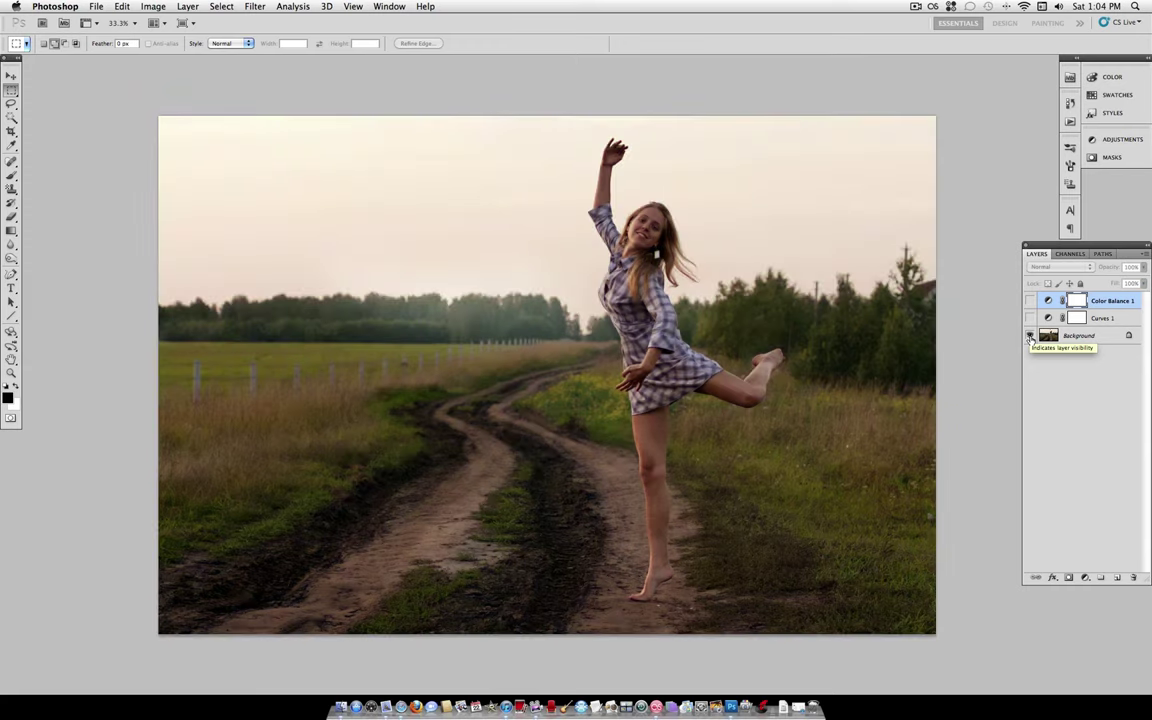
alt+click(1030, 336)
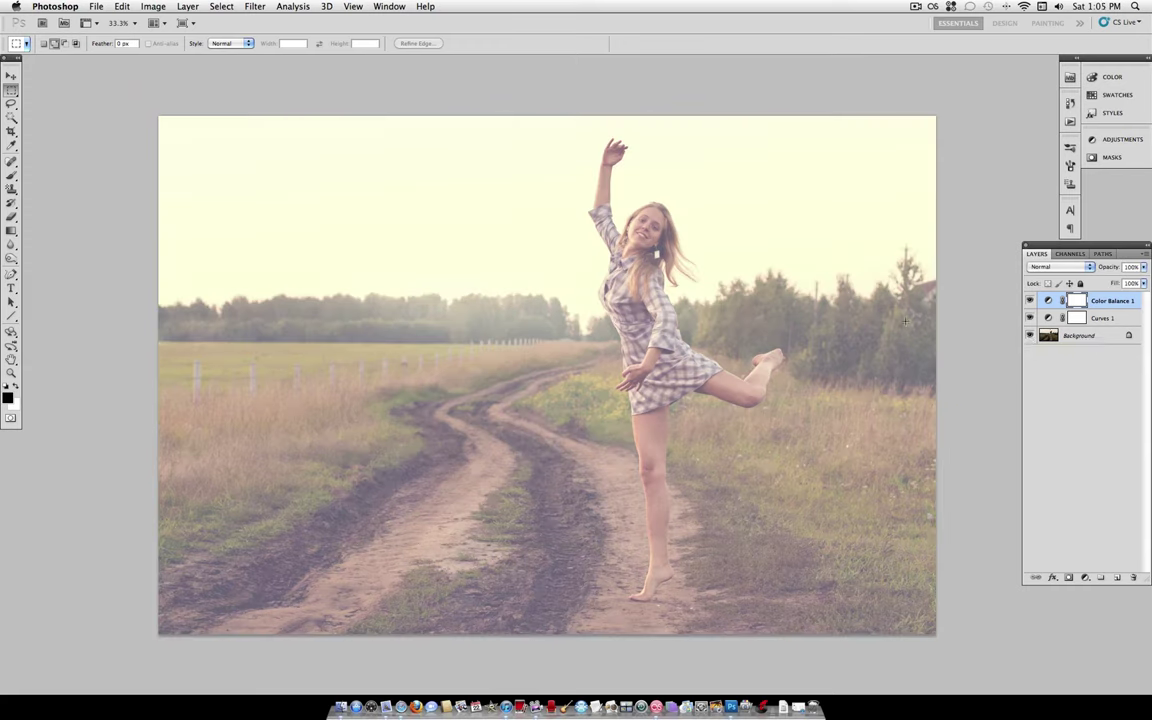